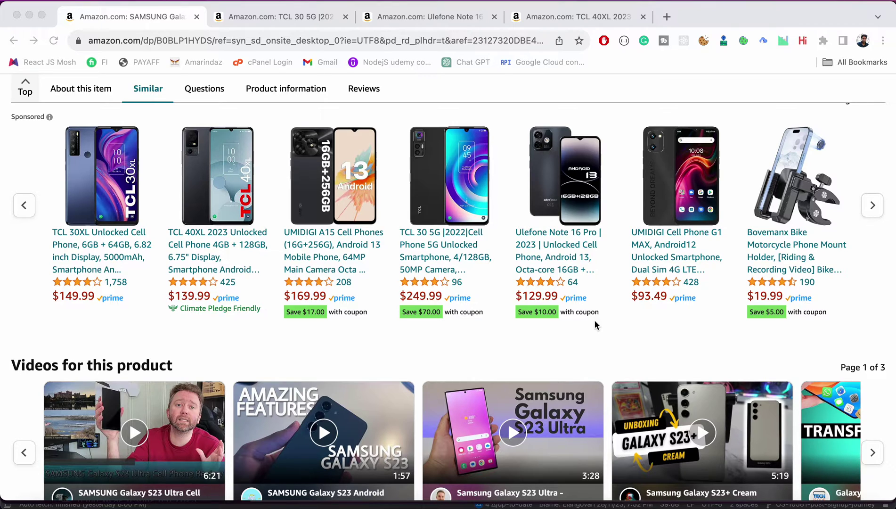
Preview the Bulk Product Scraper popup and scroll through the Galaxy S23 Ultra listing
{"action": "scroll", "coordinate": [586, 203], "scroll_direction": "up", "scroll_amount": 15}
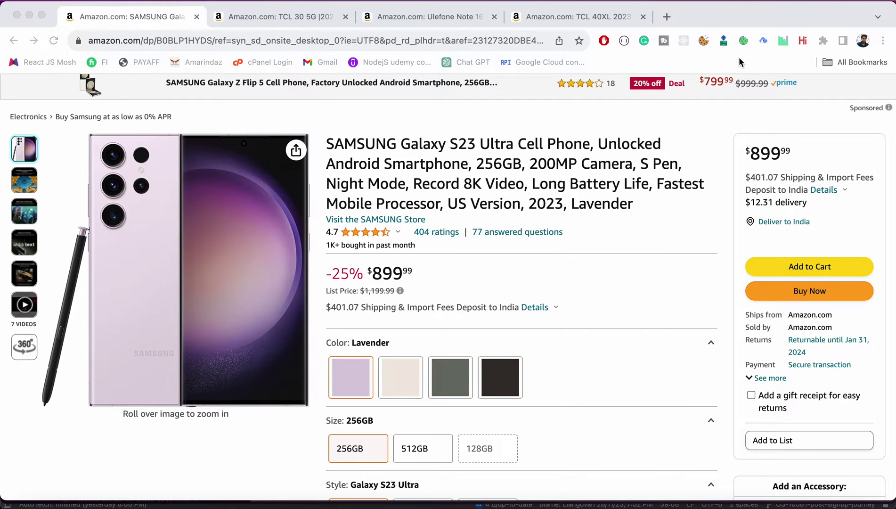
{"action": "left_click", "coordinate": [764, 40]}
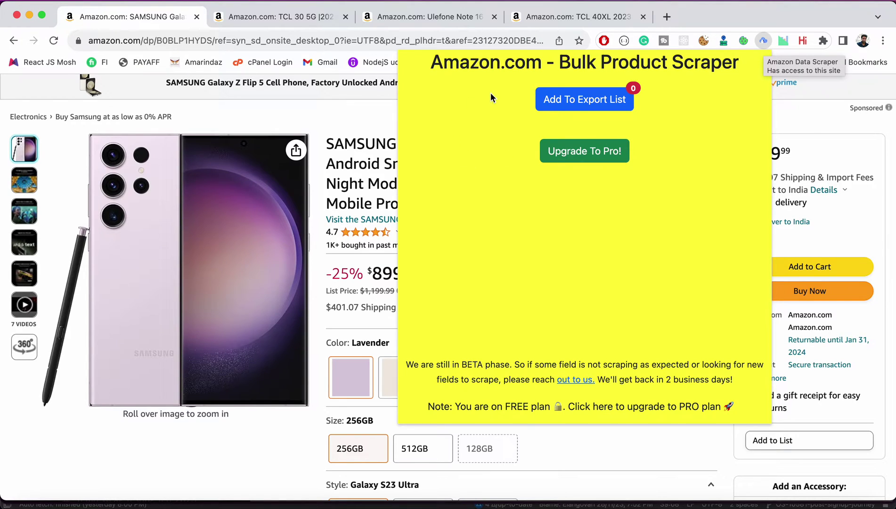
{"action": "left_click", "coordinate": [358, 172]}
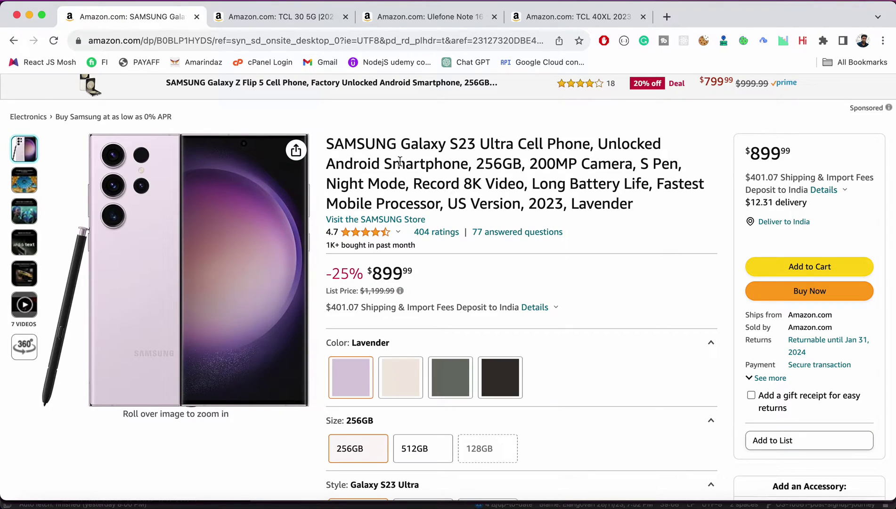
{"action": "scroll", "coordinate": [461, 207], "scroll_direction": "down", "scroll_amount": 10}
{"action": "scroll", "coordinate": [461, 211], "scroll_direction": "down", "scroll_amount": 20}
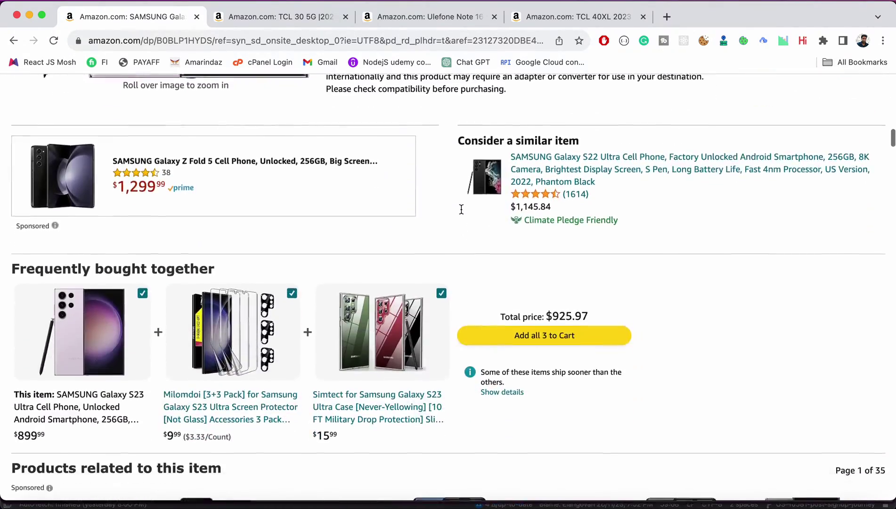
{"action": "scroll", "coordinate": [461, 214], "scroll_direction": "down", "scroll_amount": 3}
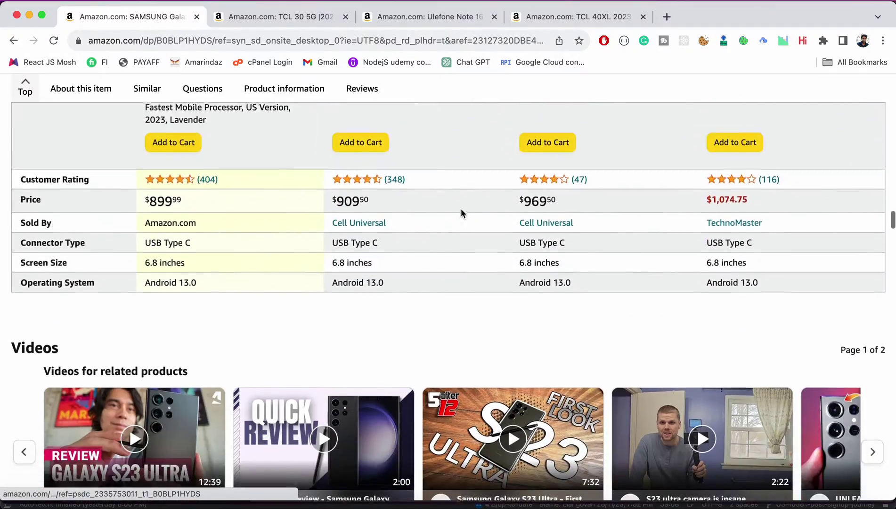
{"action": "scroll", "coordinate": [462, 210], "scroll_direction": "up", "scroll_amount": 15}
{"action": "scroll", "coordinate": [393, 263], "scroll_direction": "up", "scroll_amount": 20}
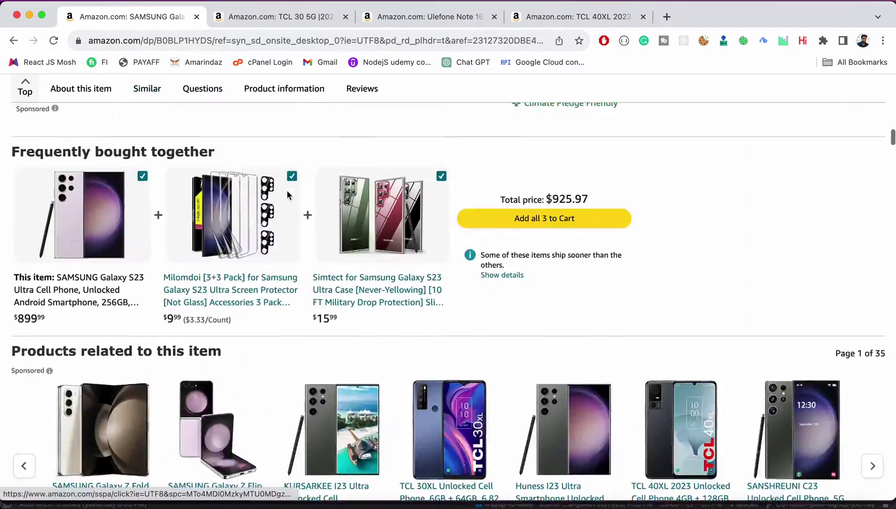
{"action": "scroll", "coordinate": [393, 265], "scroll_direction": "up", "scroll_amount": 3}
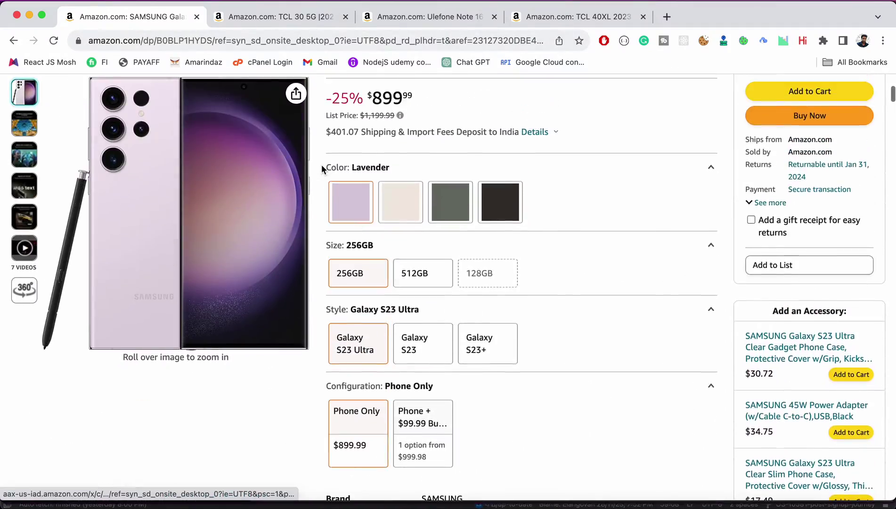
{"action": "scroll", "coordinate": [406, 159], "scroll_direction": "up", "scroll_amount": 5}
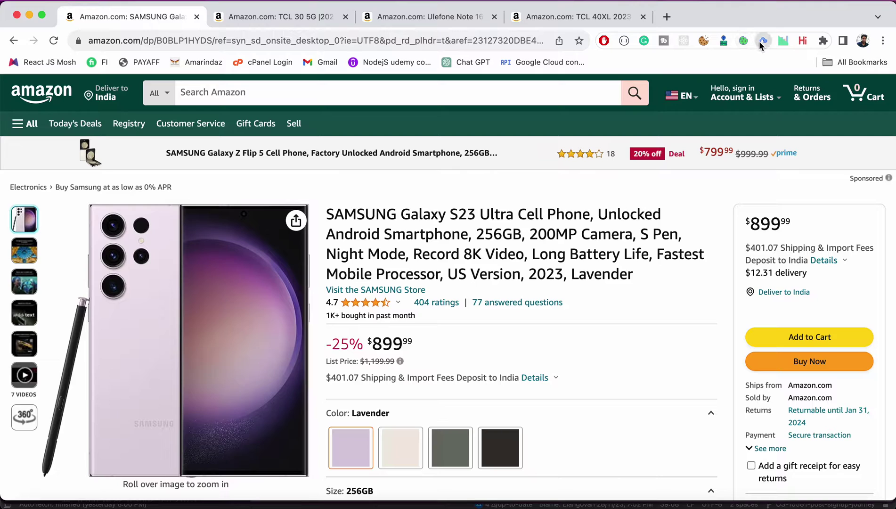
Add the Samsung Galaxy S23 Ultra and TCL 30 5G listings to the scraper's export list
{"action": "left_click", "coordinate": [763, 41]}
{"action": "left_click", "coordinate": [615, 96]}
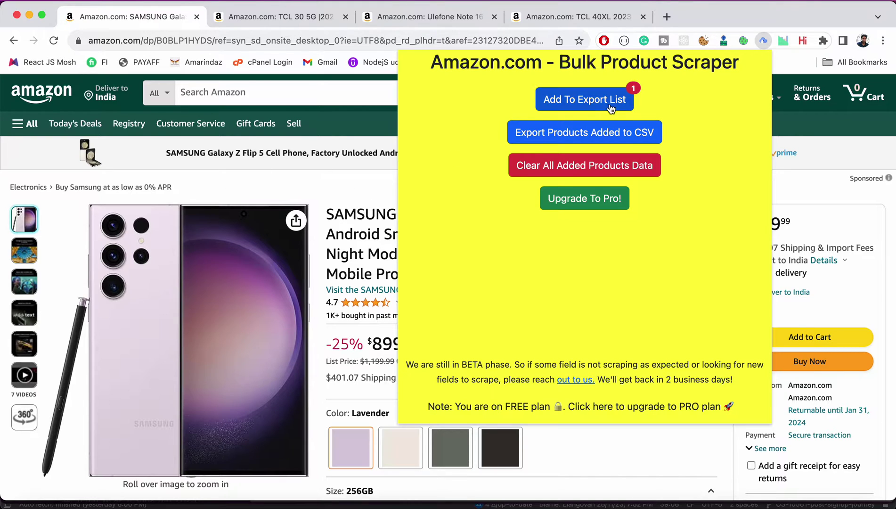
{"action": "left_click", "coordinate": [305, 25]}
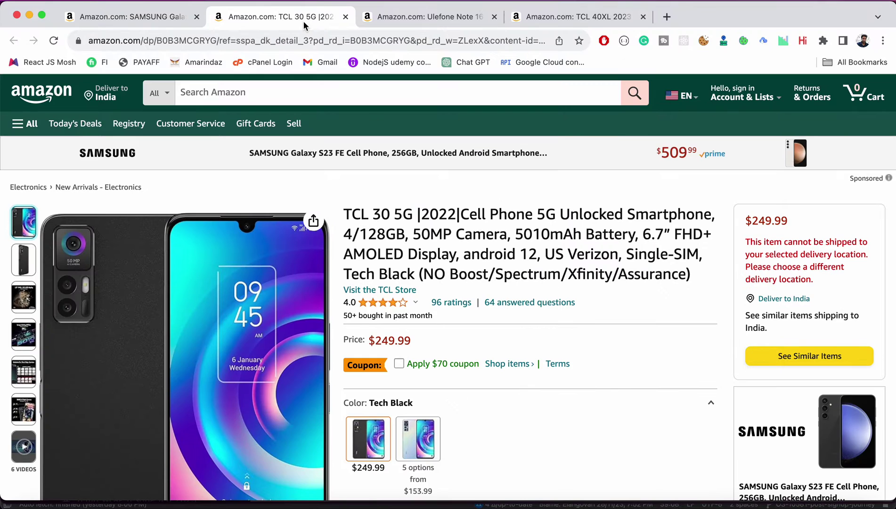
{"action": "left_click", "coordinate": [763, 41]}
{"action": "left_click", "coordinate": [581, 107]}
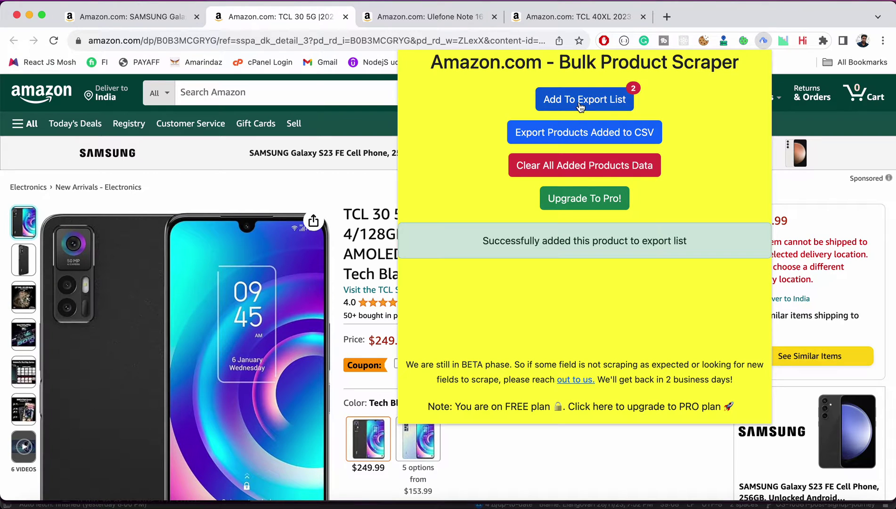
Add the Ulefone Note 16 Pro and TCL 40XL listings, then export all four as CSV
{"action": "left_click", "coordinate": [407, 22]}
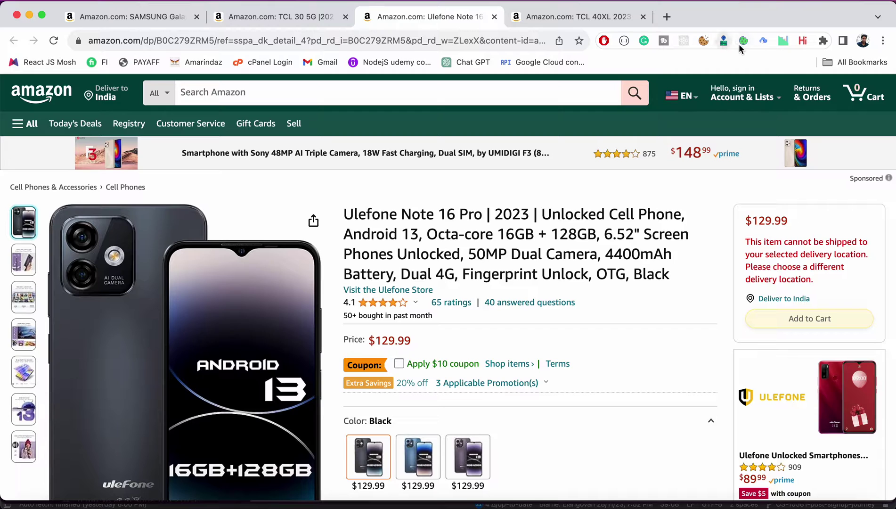
{"action": "left_click", "coordinate": [763, 41]}
{"action": "left_click", "coordinate": [585, 99]}
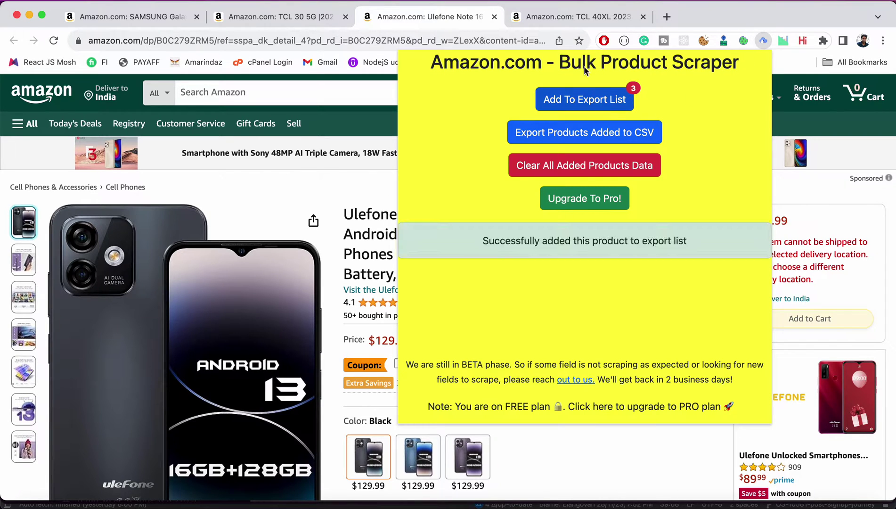
{"action": "left_click", "coordinate": [570, 13]}
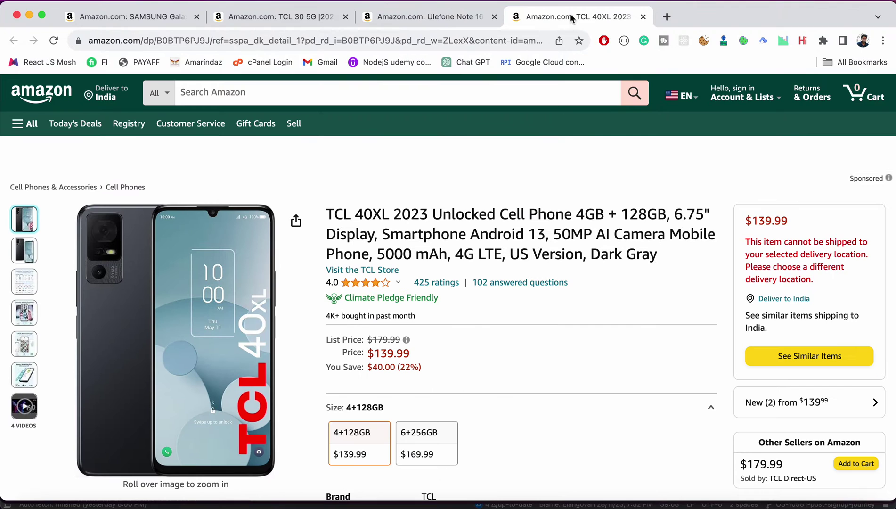
{"action": "left_click", "coordinate": [763, 42]}
{"action": "left_click", "coordinate": [584, 99]}
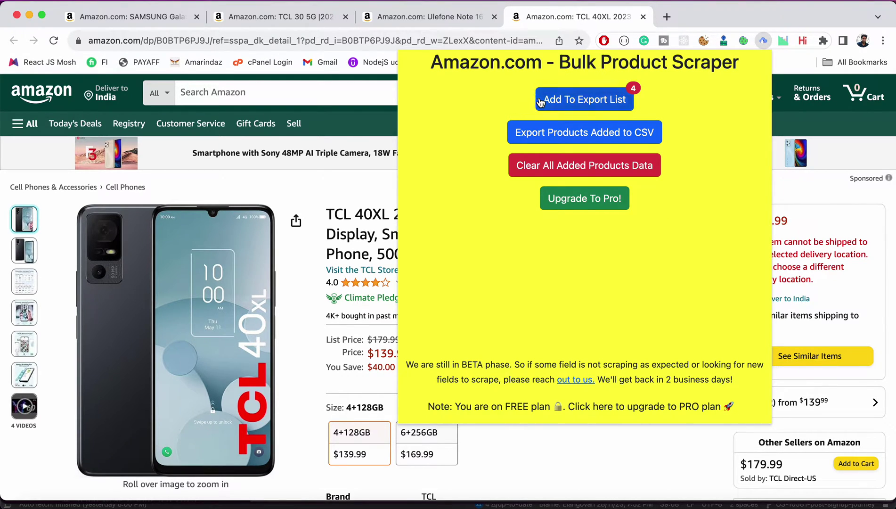
{"action": "left_click", "coordinate": [578, 141]}
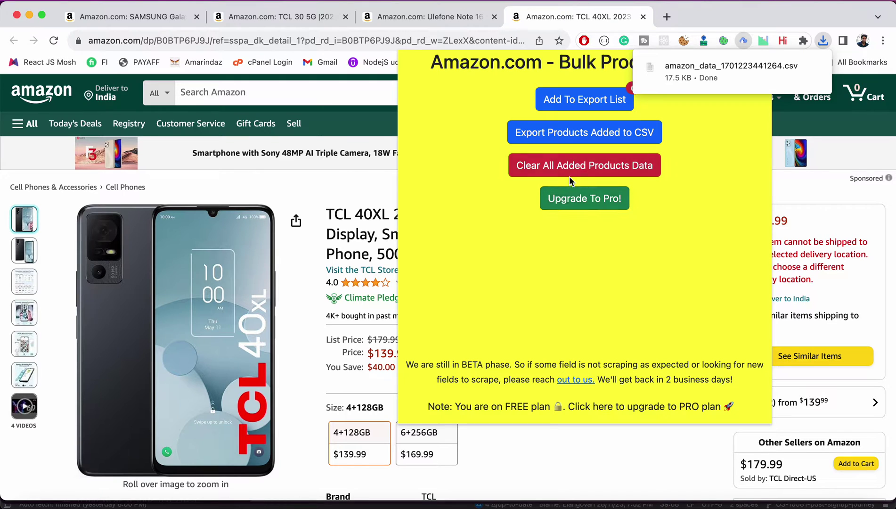
Open the downloaded amazon_data_1701223441264.csv and accept its import settings
{"action": "left_click", "coordinate": [758, 66]}
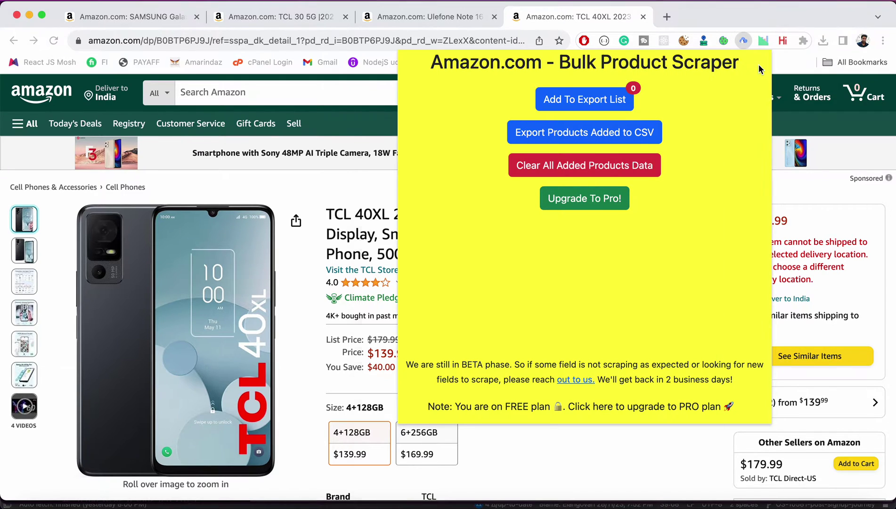
{"action": "left_click", "coordinate": [662, 497]}
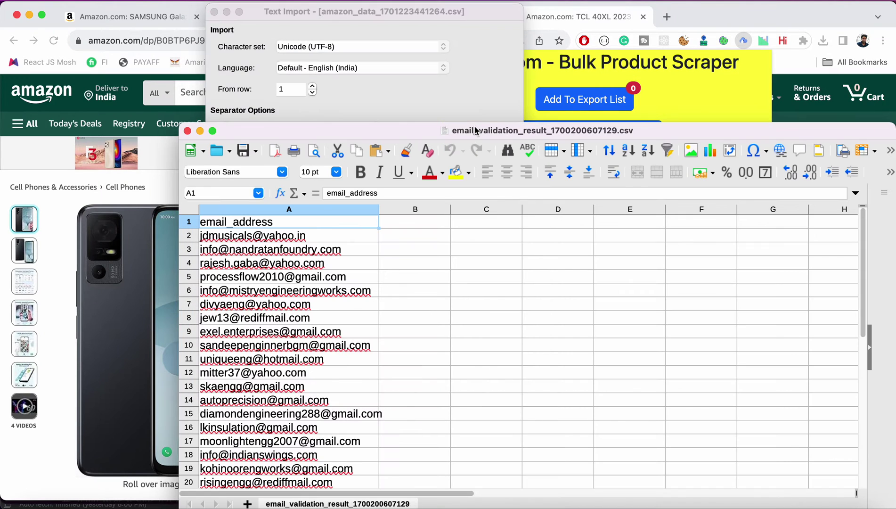
Close the email validation spreadsheet, import the amazon_data CSV, and maximize its window
{"action": "left_click", "coordinate": [187, 130]}
{"action": "left_click", "coordinate": [494, 374]}
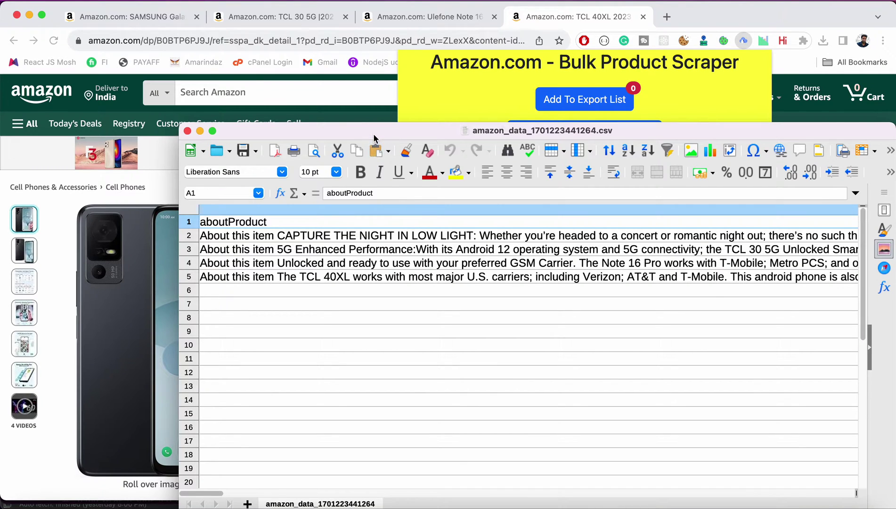
{"action": "left_click_drag", "start_coordinate": [374, 133], "coordinate": [262, 104]}
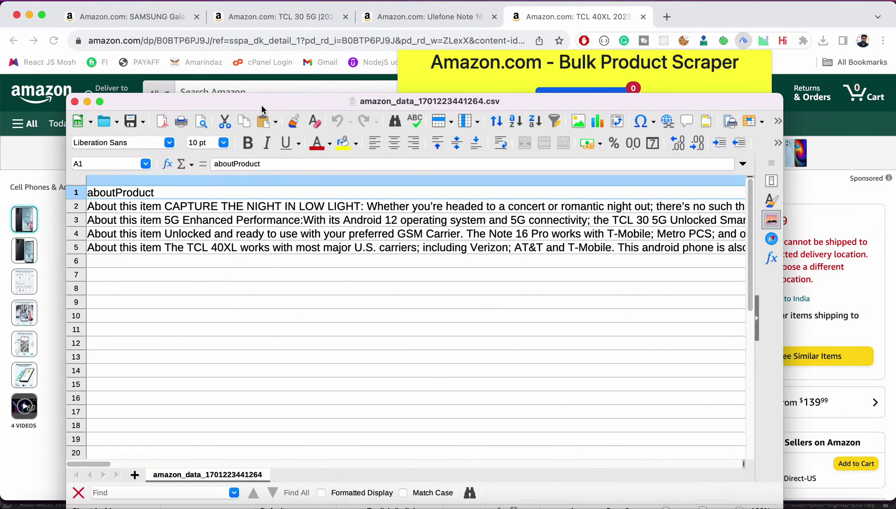
{"action": "double_click", "coordinate": [202, 101]}
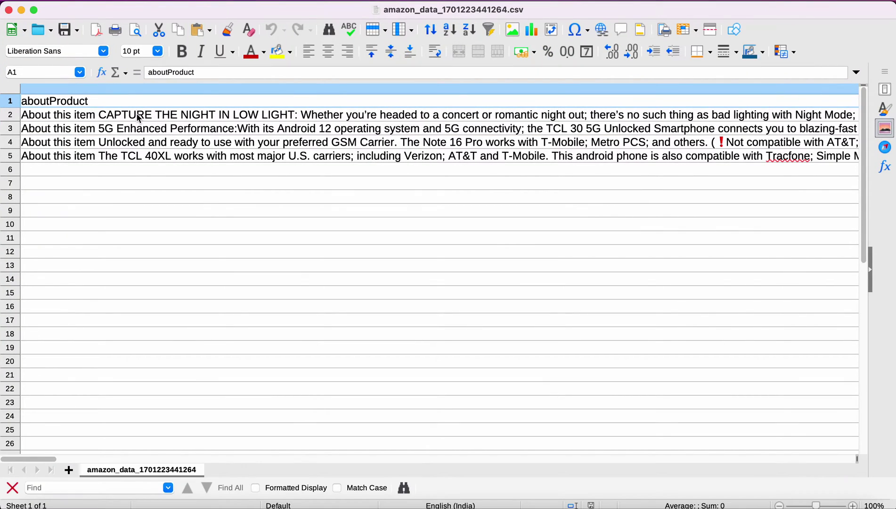
Inspect the Galaxy S23 Ultra's aboutProduct, asin and availability cells, then lower the Calc window
{"action": "left_click", "coordinate": [140, 119]}
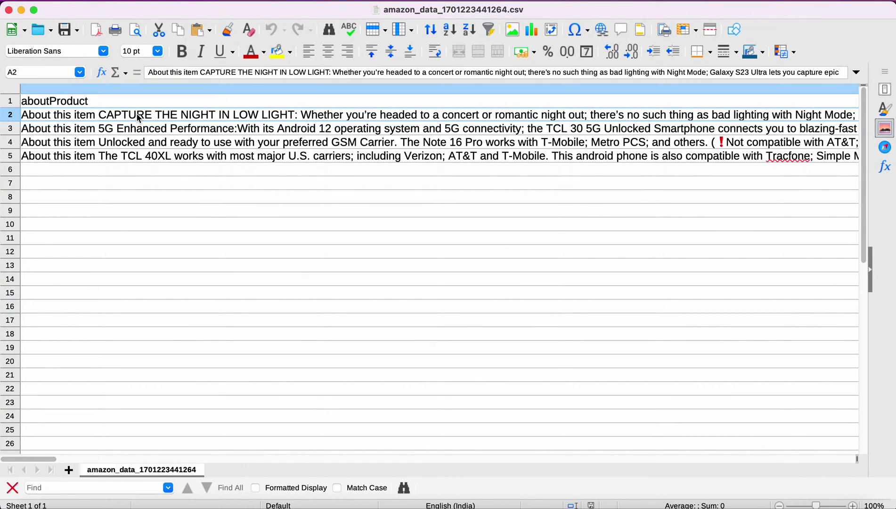
{"action": "key", "text": "Right"}
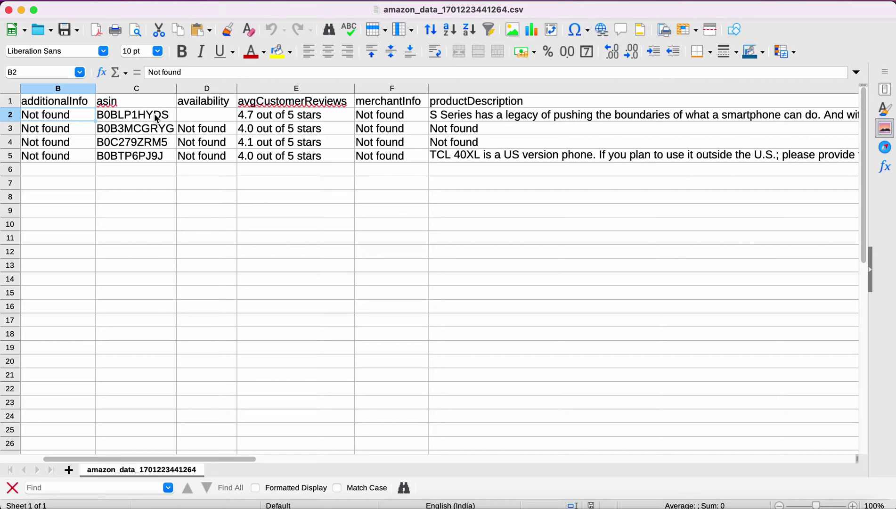
{"action": "left_click", "coordinate": [157, 119]}
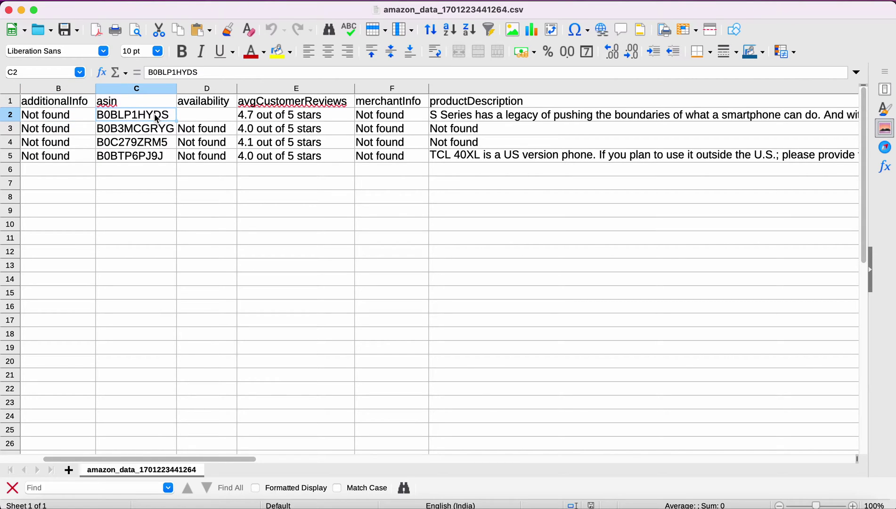
{"action": "key", "text": "Right"}
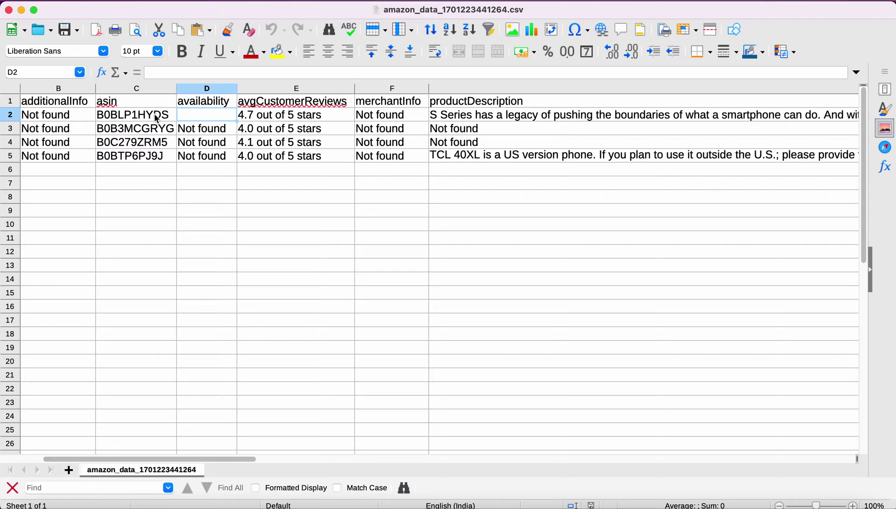
{"action": "left_click_drag", "start_coordinate": [136, 13], "coordinate": [193, 326]}
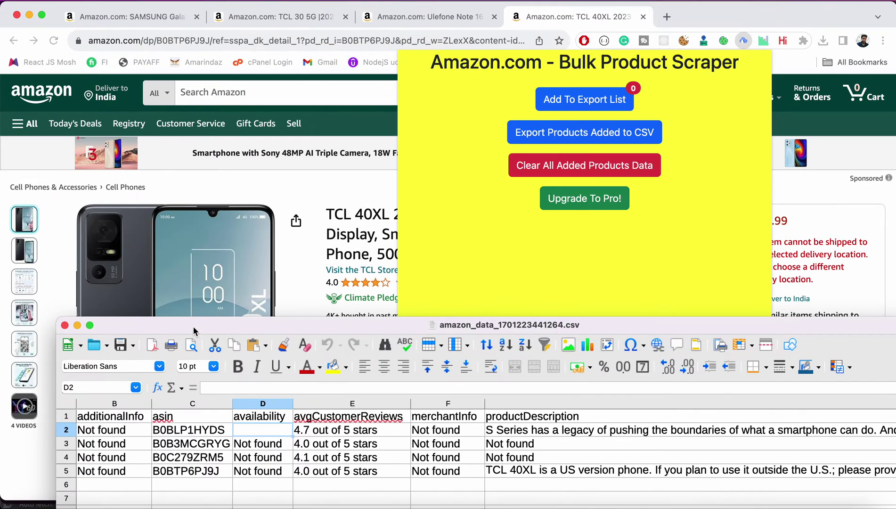
Arrange the Calc and Amazon TCL 40XL windows so both can be compared
{"action": "left_click", "coordinate": [323, 232]}
{"action": "scroll", "coordinate": [768, 334], "scroll_direction": "down", "scroll_amount": 3}
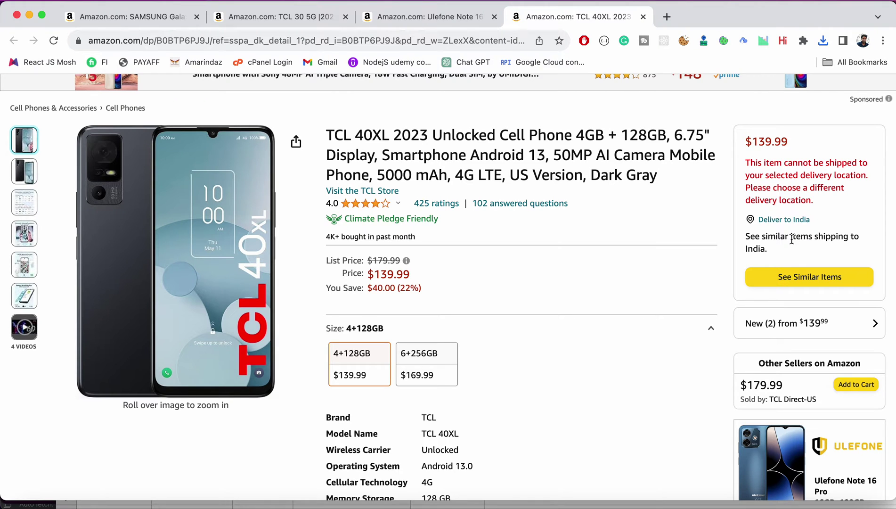
{"action": "key", "text": "super+Tab"}
{"action": "left_click_drag", "start_coordinate": [392, 325], "coordinate": [336, 147]}
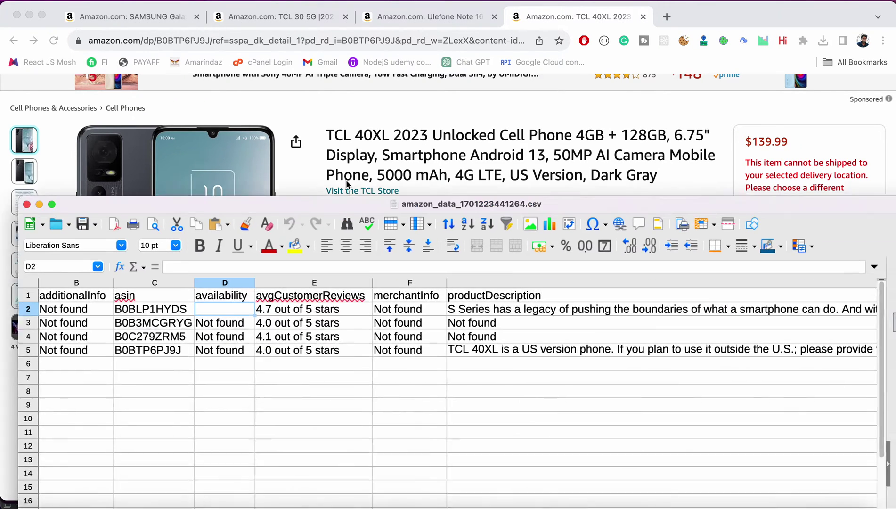
{"action": "left_click_drag", "start_coordinate": [242, 148], "coordinate": [229, 80]}
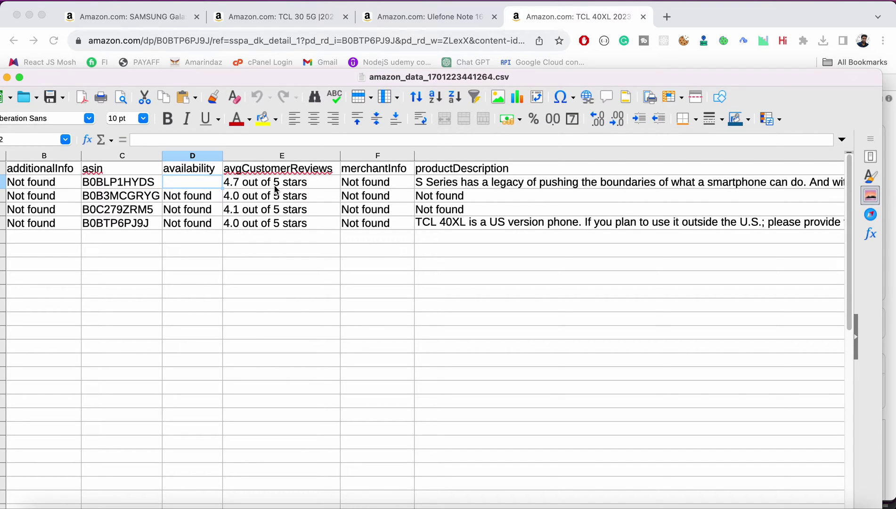
{"action": "key", "text": "super+Tab"}
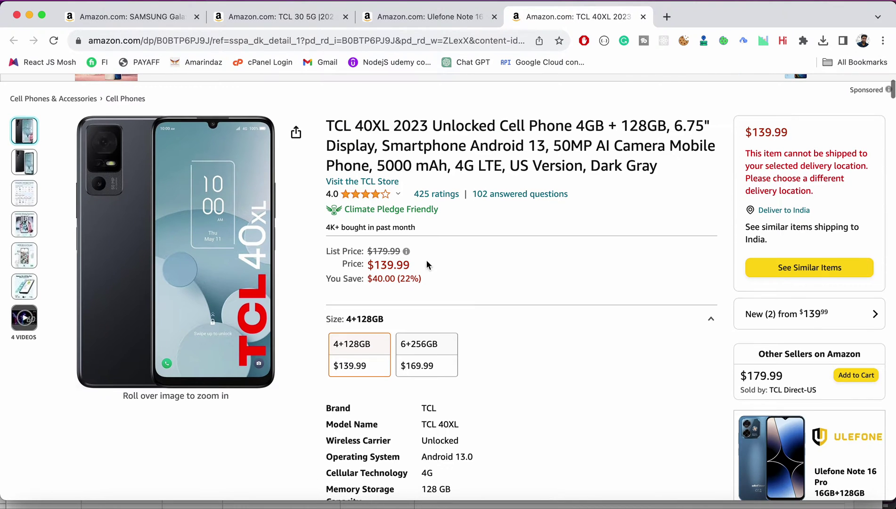
{"action": "key", "text": "super+Tab"}
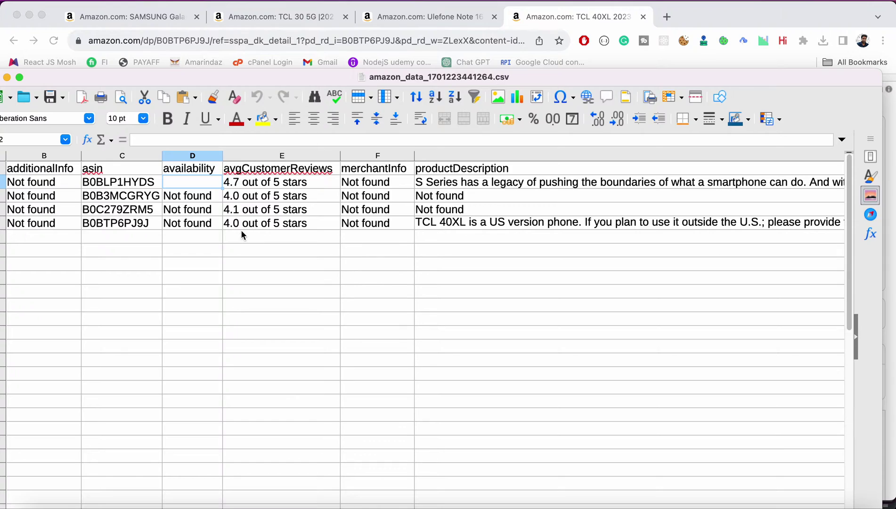
Compare the TCL 40XL review rating, merchantInfo and productDescription cells with the Amazon page
{"action": "left_click", "coordinate": [268, 225]}
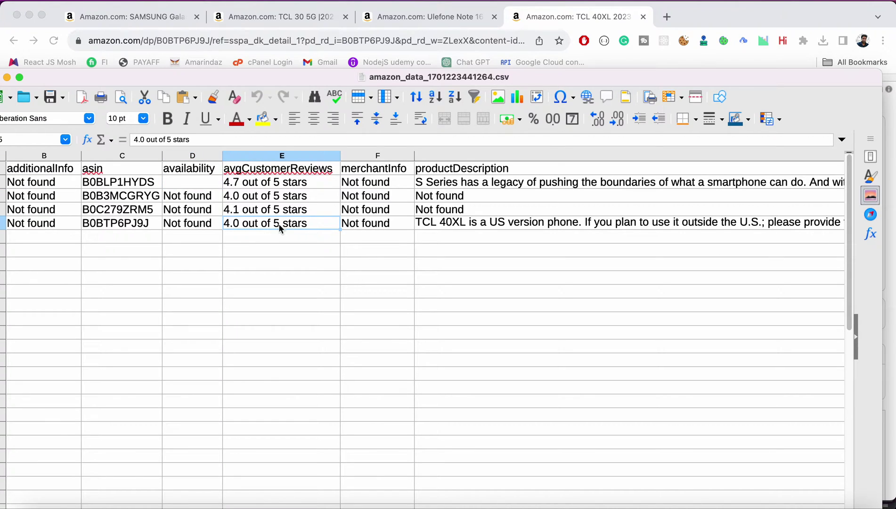
{"action": "left_click", "coordinate": [382, 225]}
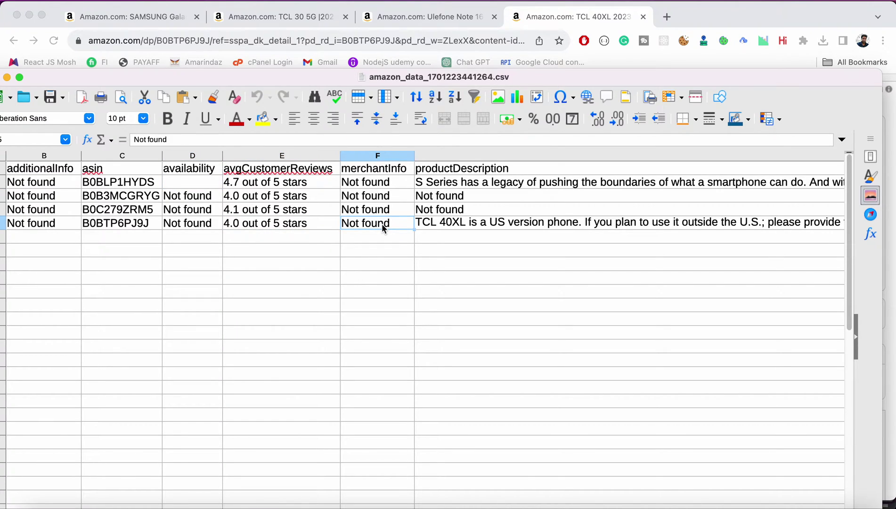
{"action": "key", "text": "Right"}
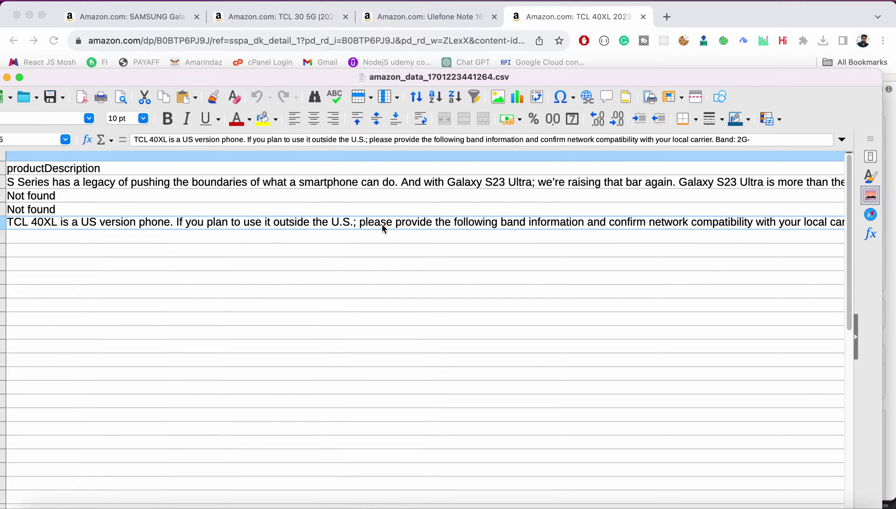
{"action": "key", "text": "super+Tab"}
{"action": "scroll", "coordinate": [524, 353], "scroll_direction": "down", "scroll_amount": 6}
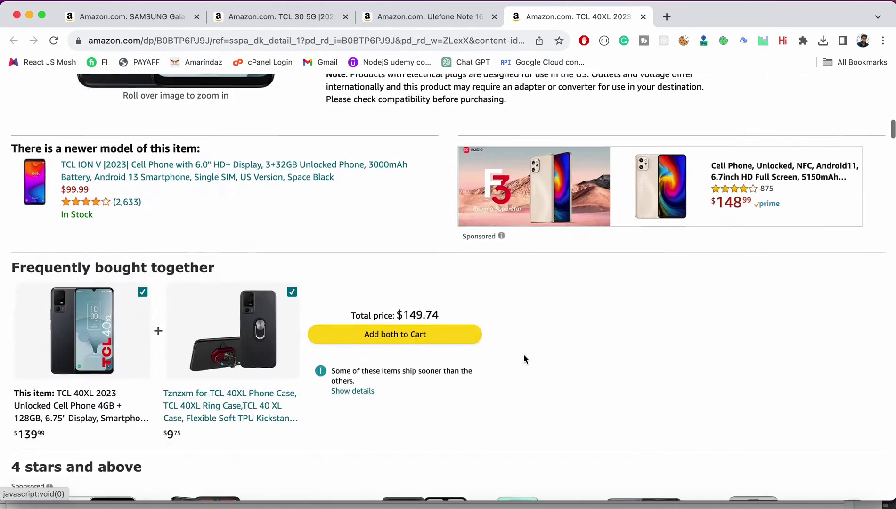
{"action": "scroll", "coordinate": [525, 359], "scroll_direction": "up", "scroll_amount": 5}
{"action": "key", "text": "super+Tab"}
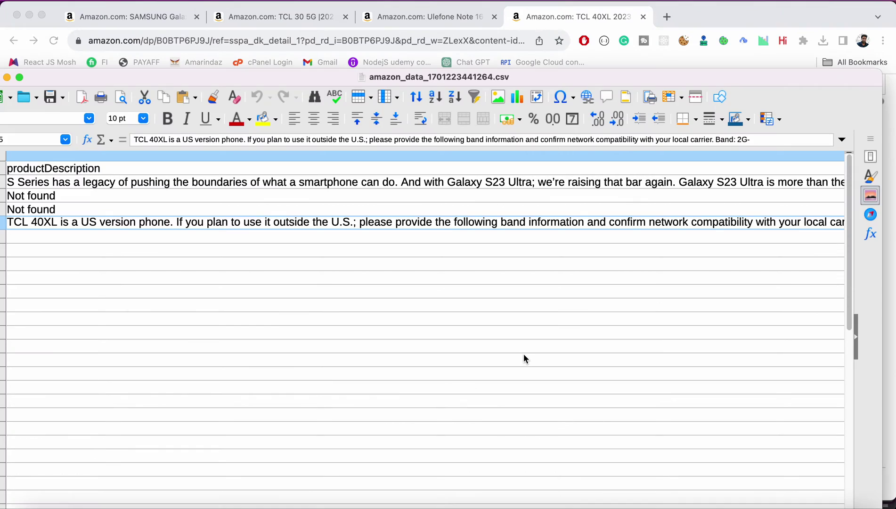
{"action": "key", "text": "super+Tab"}
{"action": "scroll", "coordinate": [524, 360], "scroll_direction": "up", "scroll_amount": 1}
{"action": "key", "text": "super+Tab"}
{"action": "key", "text": "super+Tab"}
{"action": "scroll", "coordinate": [413, 330], "scroll_direction": "down", "scroll_amount": 10}
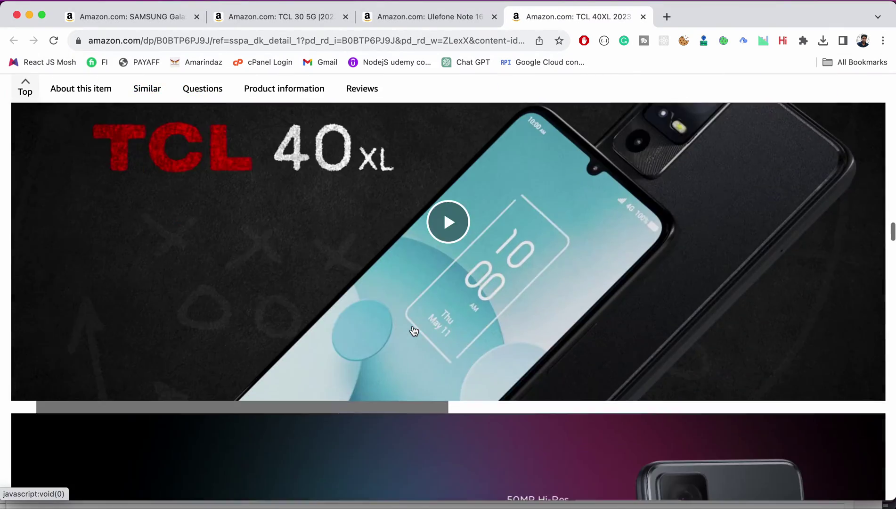
{"action": "scroll", "coordinate": [413, 330], "scroll_direction": "down", "scroll_amount": 15}
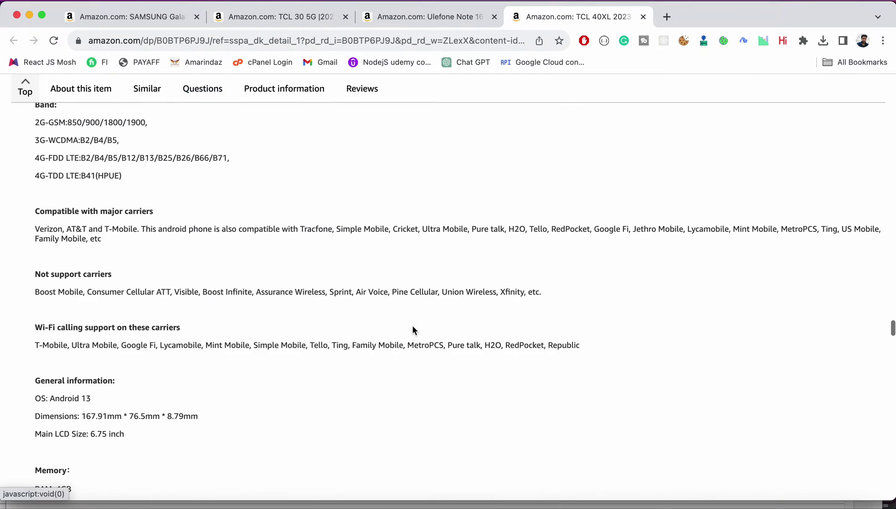
{"action": "scroll", "coordinate": [413, 328], "scroll_direction": "up", "scroll_amount": 3}
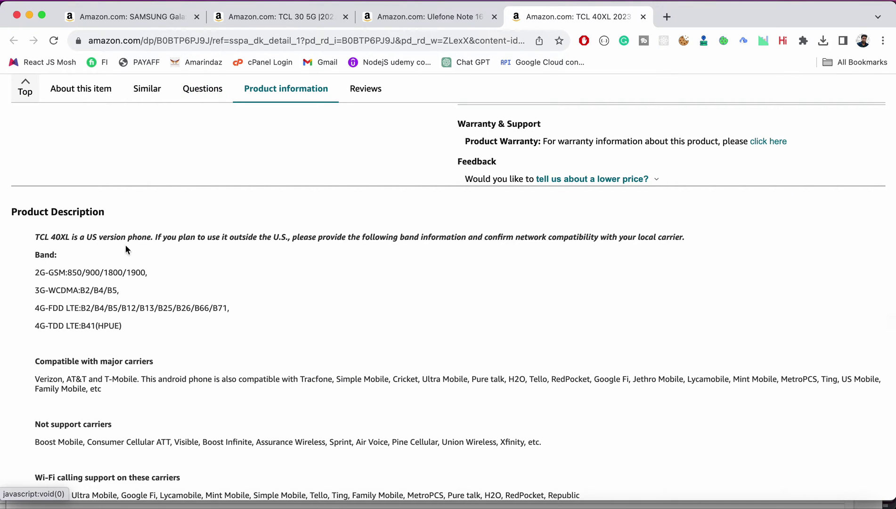
{"action": "key", "text": "super+Tab"}
Match the TCL 40XL productInformation cell against the first About this item bullet on Amazon
{"action": "key", "text": "Right"}
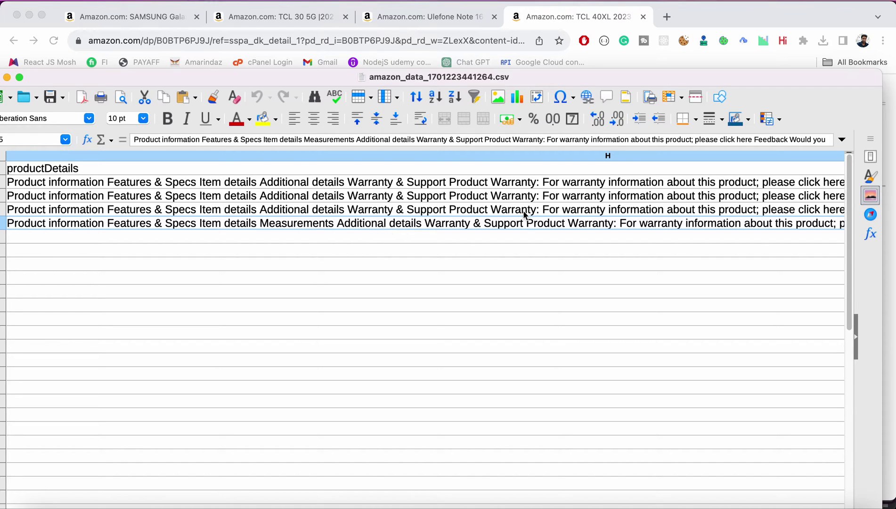
{"action": "key", "text": "Right"}
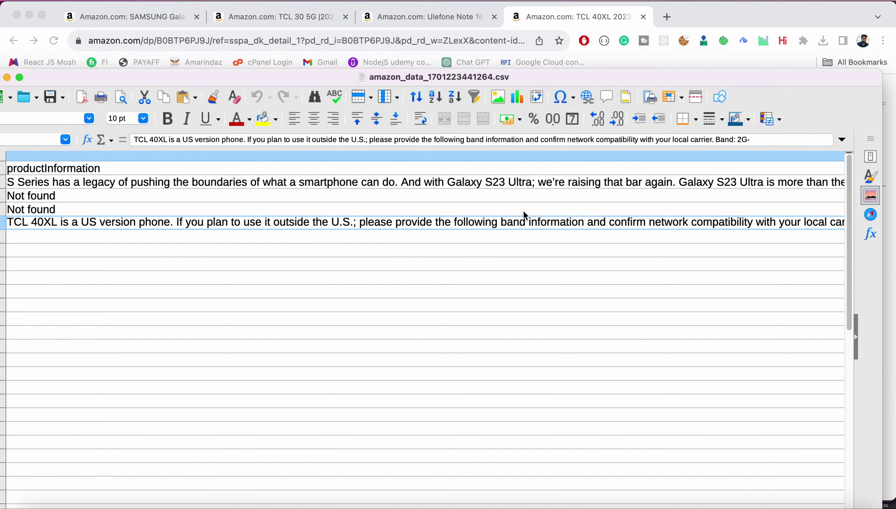
{"action": "key", "text": "super+Tab"}
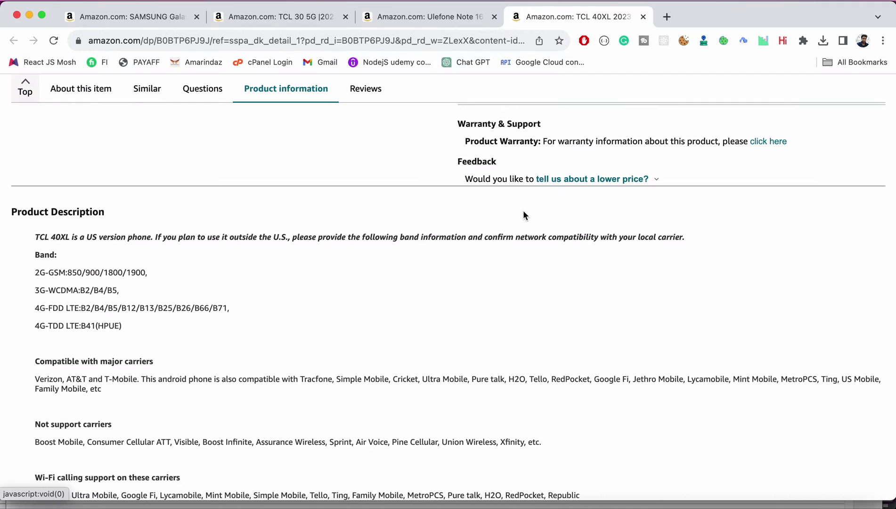
{"action": "scroll", "coordinate": [525, 215], "scroll_direction": "up", "scroll_amount": 20}
{"action": "scroll", "coordinate": [525, 215], "scroll_direction": "up", "scroll_amount": 8}
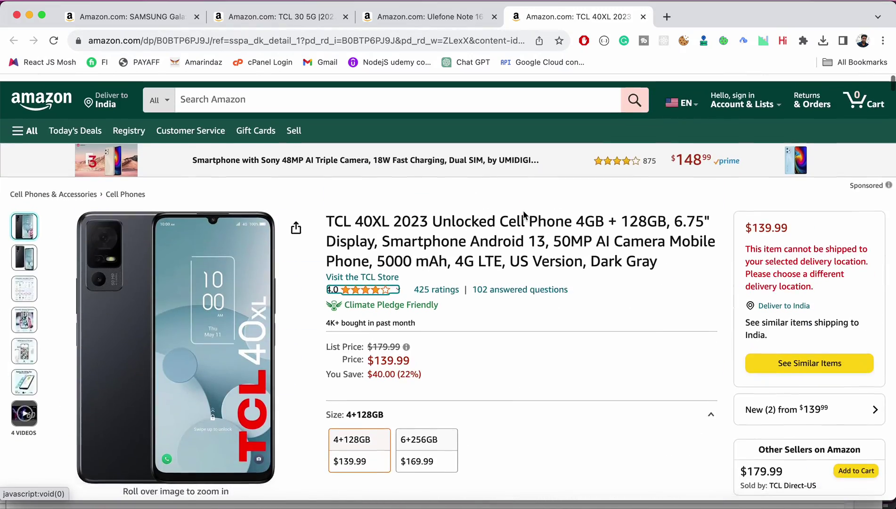
{"action": "scroll", "coordinate": [338, 218], "scroll_direction": "down", "scroll_amount": 3}
{"action": "left_click_drag", "start_coordinate": [337, 219], "coordinate": [584, 229]}
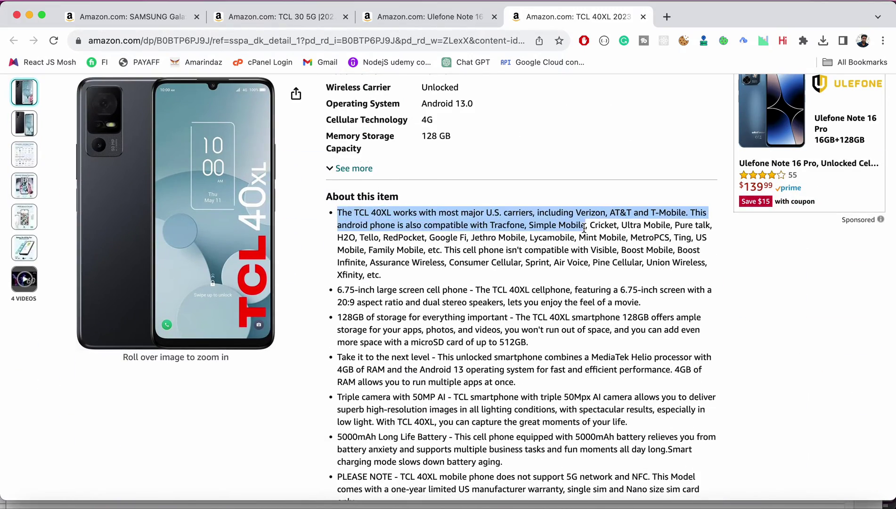
{"action": "key", "text": "super+Tab"}
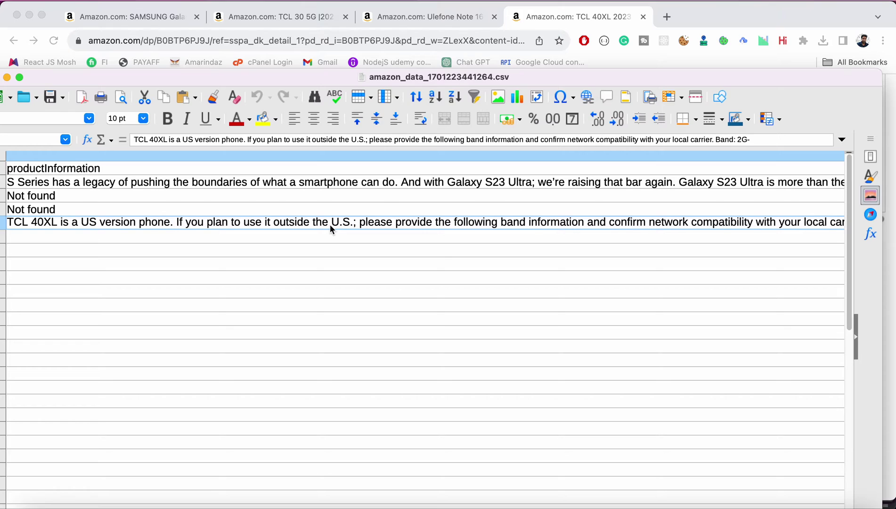
Copy the opening of the TCL 40XL productOverview cell and search for it on Amazon
{"action": "key", "text": "Right"}
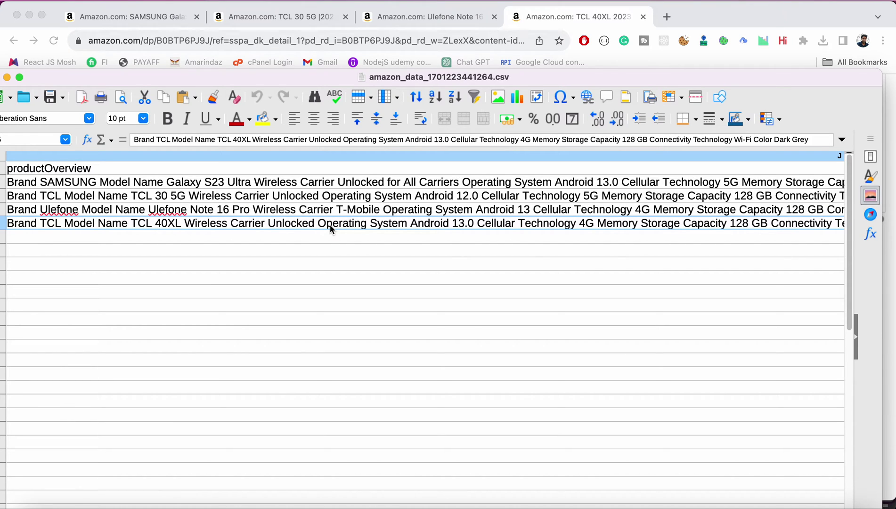
{"action": "double_click", "coordinate": [330, 224]}
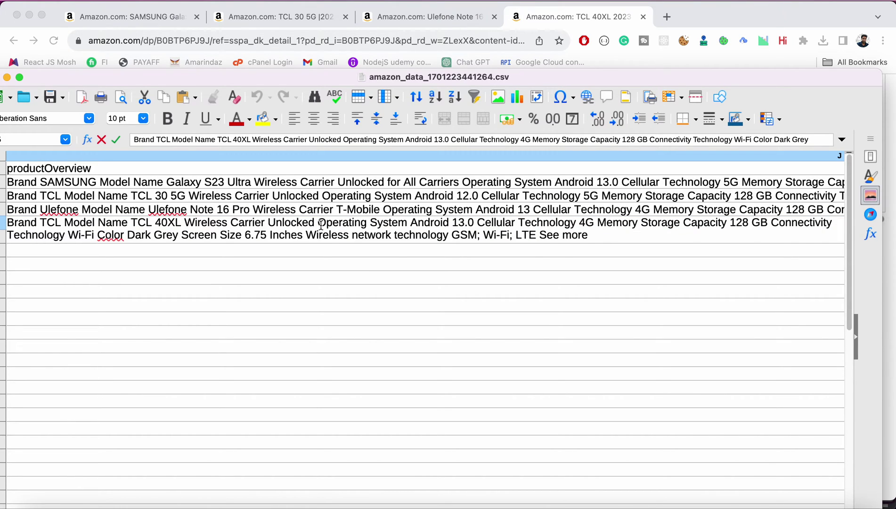
{"action": "left_click_drag", "start_coordinate": [319, 222], "coordinate": [1, 214]}
{"action": "key", "text": "super+c"}
{"action": "key", "text": "super+Tab"}
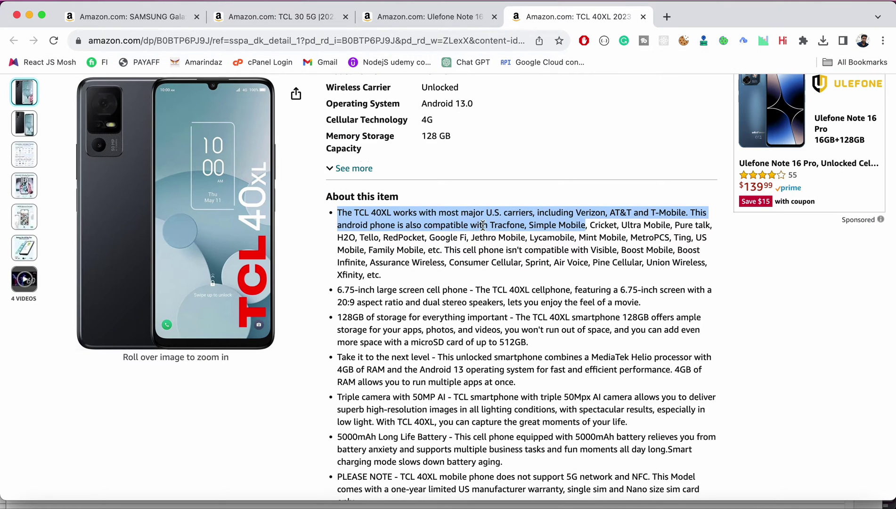
{"action": "key", "text": "super+f"}
{"action": "key", "text": "super+v"}
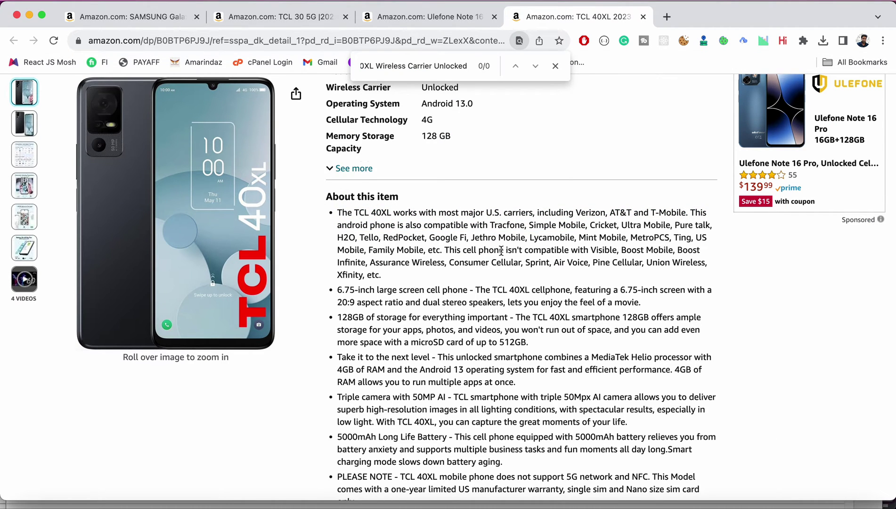
Trim the page search to 'Wireless' to find the spec table, then leave the overview cell
{"action": "scroll", "coordinate": [483, 225], "scroll_direction": "down", "scroll_amount": 3}
{"action": "left_click", "coordinate": [375, 66]}
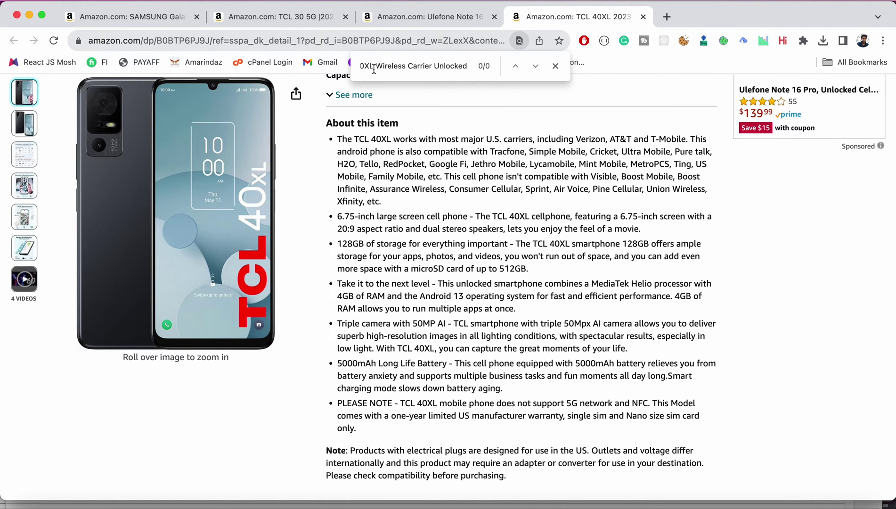
{"action": "key", "text": "BackSpace"}
{"action": "key", "text": "BackSpace"}
{"action": "key", "text": "BackSpace"}
{"action": "key", "text": "BackSpace"}
{"action": "key", "text": "BackSpace"}
{"action": "key", "text": "BackSpace"}
{"action": "key", "text": "BackSpace"}
{"action": "key", "text": "BackSpace"}
{"action": "key", "text": "BackSpace"}
{"action": "key", "text": "BackSpace"}
{"action": "key", "text": "BackSpace"}
{"action": "key", "text": "BackSpace"}
{"action": "key", "text": "BackSpace"}
{"action": "key", "text": "BackSpace"}
{"action": "key", "text": "BackSpace"}
{"action": "key", "text": "BackSpace"}
{"action": "key", "text": "BackSpace"}
{"action": "key", "text": "BackSpace"}
{"action": "key", "text": "BackSpace"}
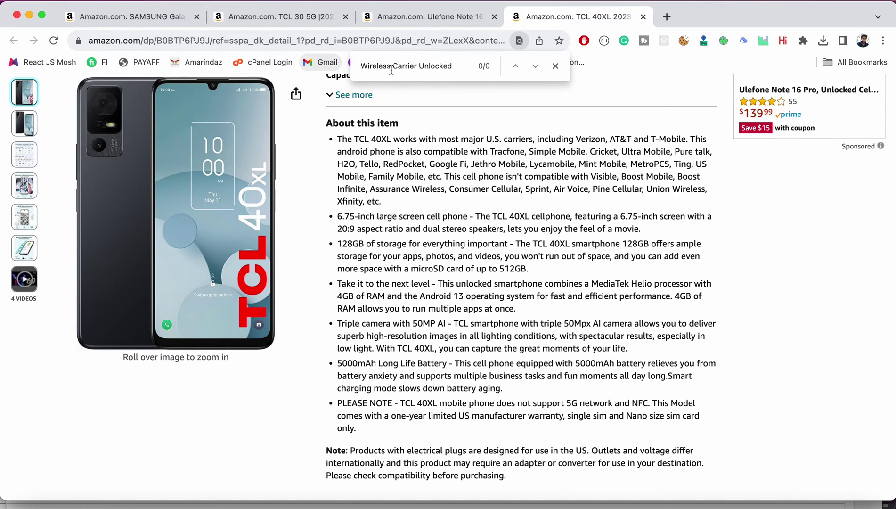
{"action": "left_click_drag", "start_coordinate": [394, 66], "coordinate": [490, 72]}
{"action": "key", "text": "BackSpace"}
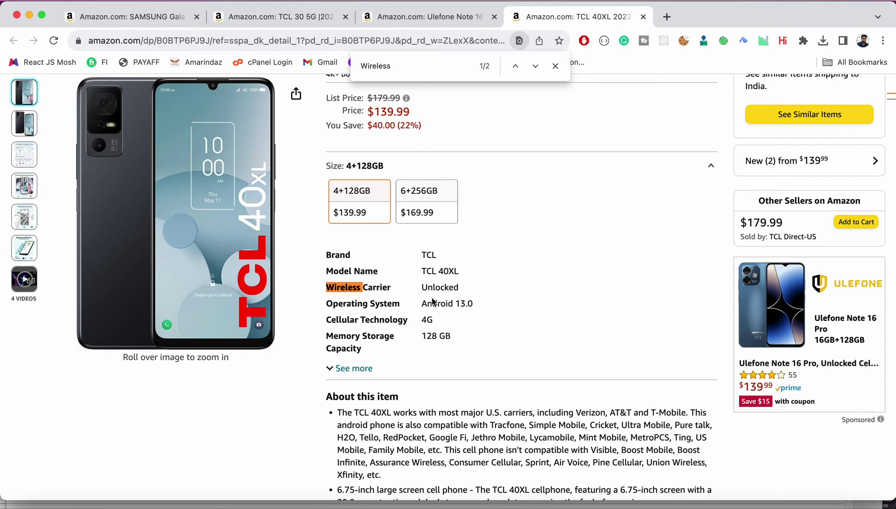
{"action": "key", "text": "super+Tab"}
{"action": "key", "text": "Escape"}
{"action": "key", "text": "super+Tab"}
{"action": "scroll", "coordinate": [387, 275], "scroll_direction": "up", "scroll_amount": 1}
{"action": "key", "text": "super+Tab"}
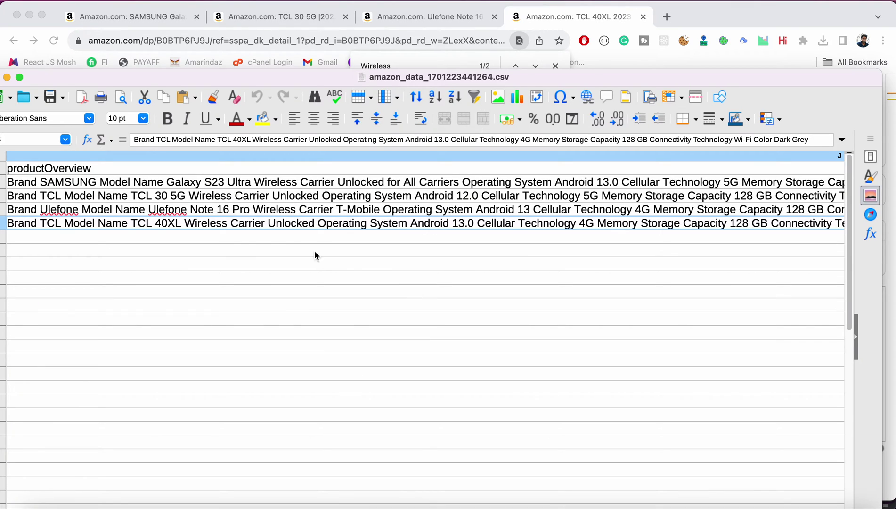
Compare the TCL 40XL storeLinkText cell with the store link on the Amazon page
{"action": "key", "text": "Right"}
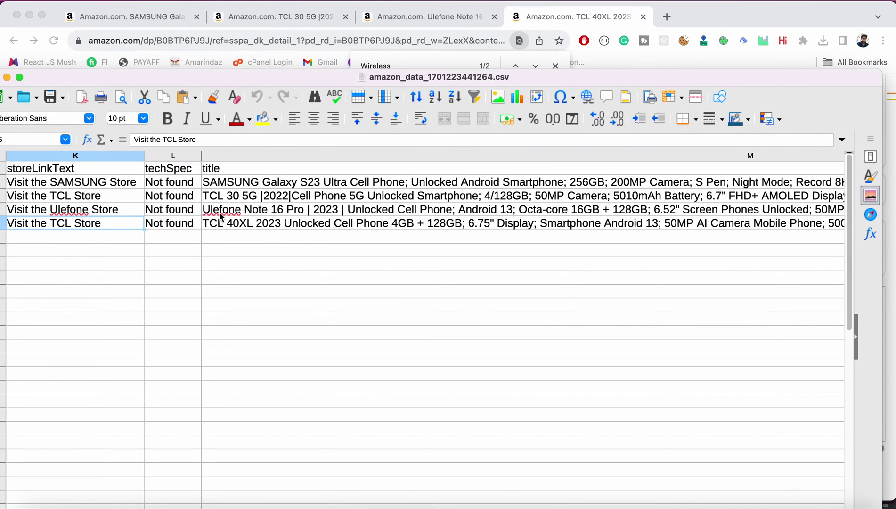
{"action": "key", "text": "super+Tab"}
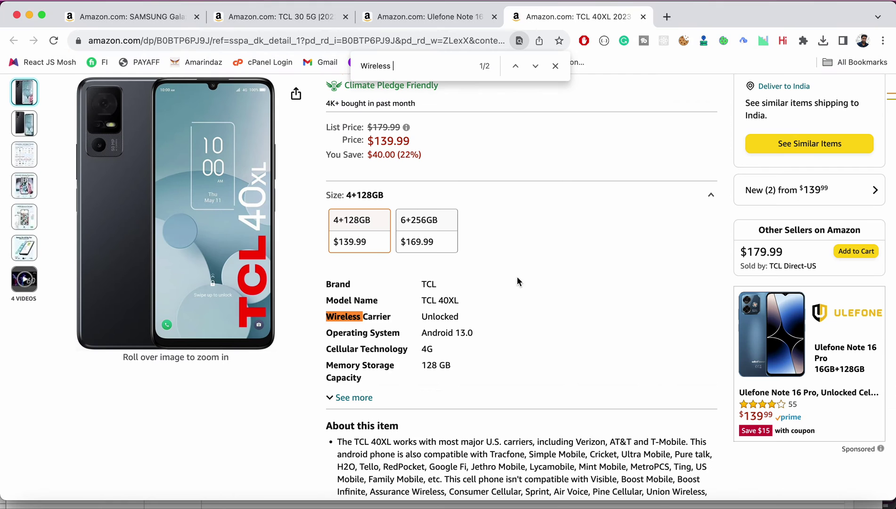
{"action": "scroll", "coordinate": [533, 255], "scroll_direction": "up", "scroll_amount": 6}
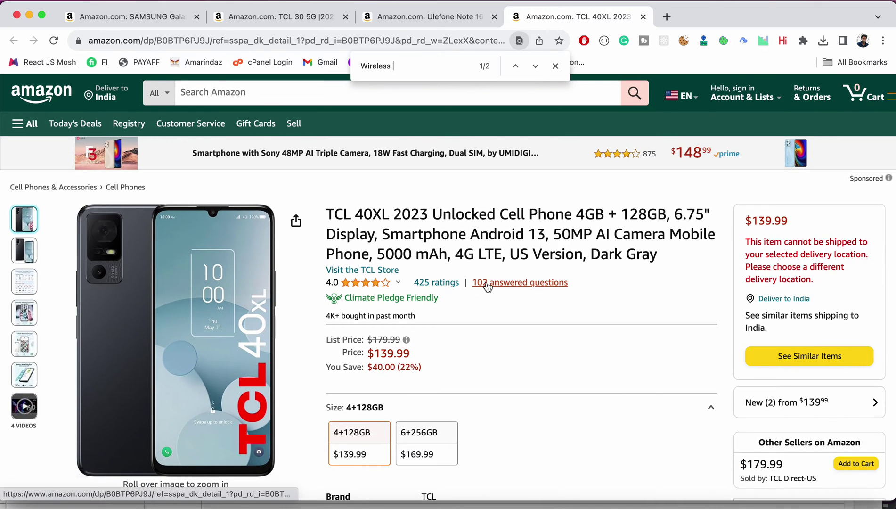
{"action": "scroll", "coordinate": [438, 310], "scroll_direction": "down", "scroll_amount": 2}
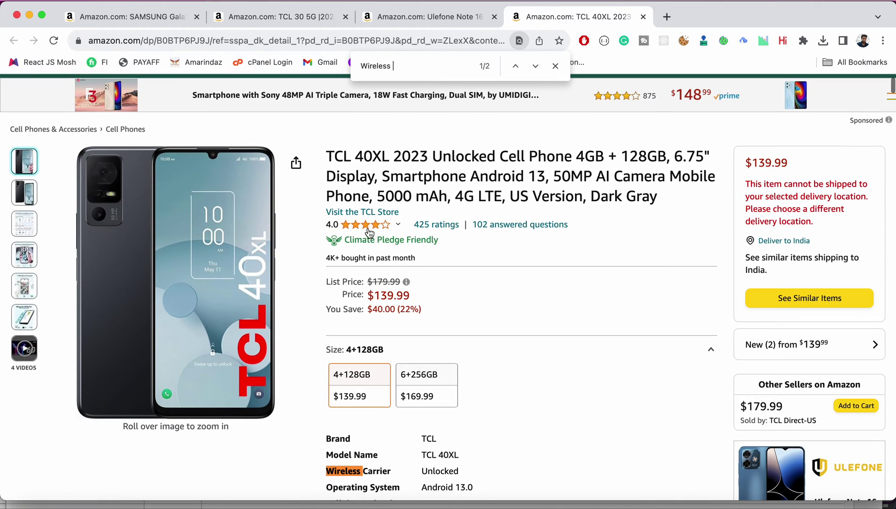
{"action": "key", "text": "super+Tab"}
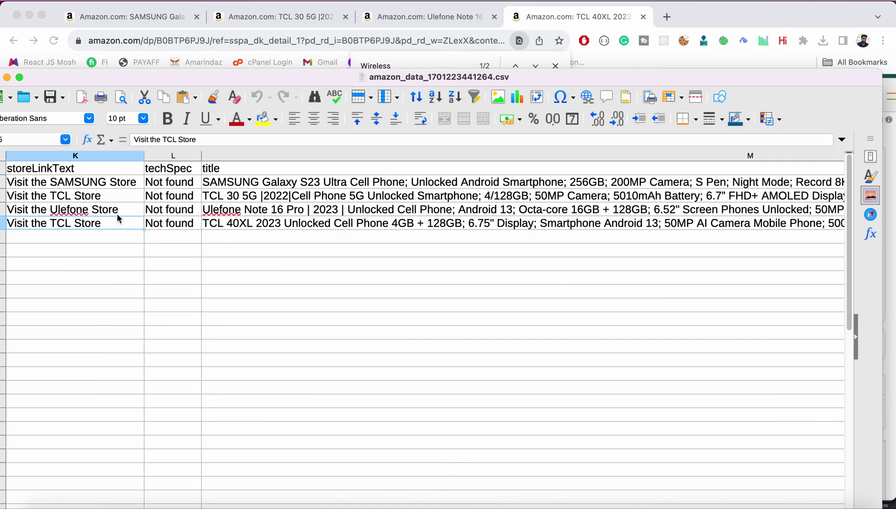
Check the TCL 40XL techSpec, title and url cells, reaching wholePriceBlockText
{"action": "left_click", "coordinate": [165, 228]}
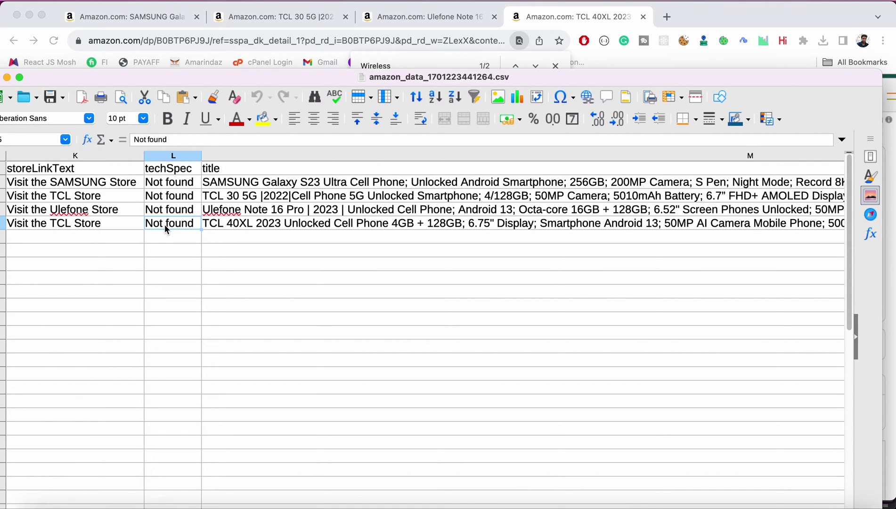
{"action": "key", "text": "Right"}
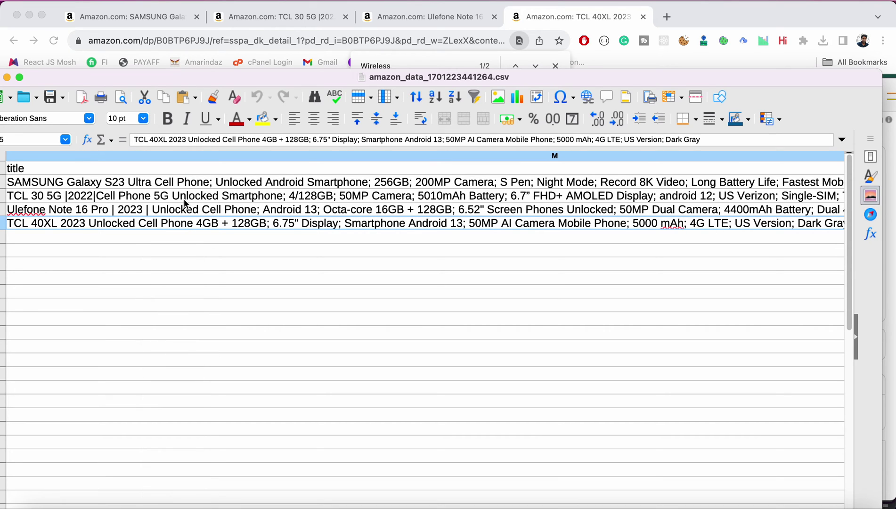
{"action": "key", "text": "Right"}
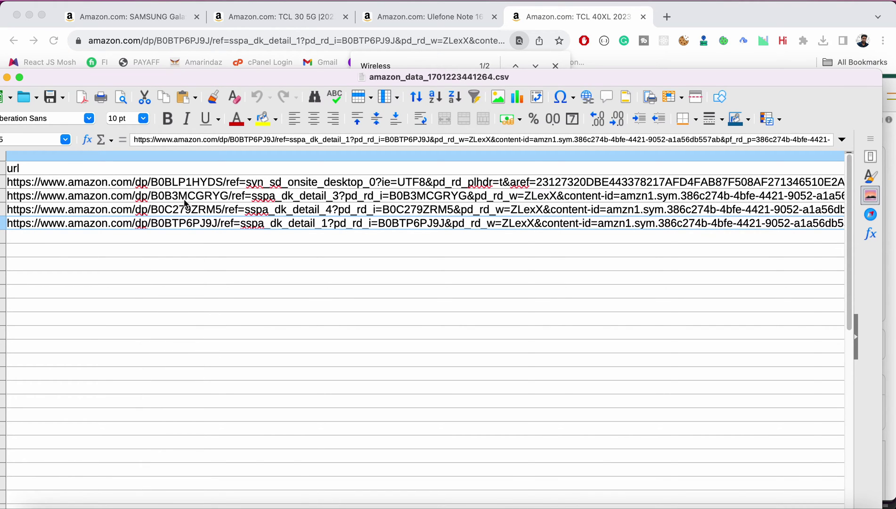
{"action": "key", "text": "Right"}
{"action": "key", "text": "super+Tab"}
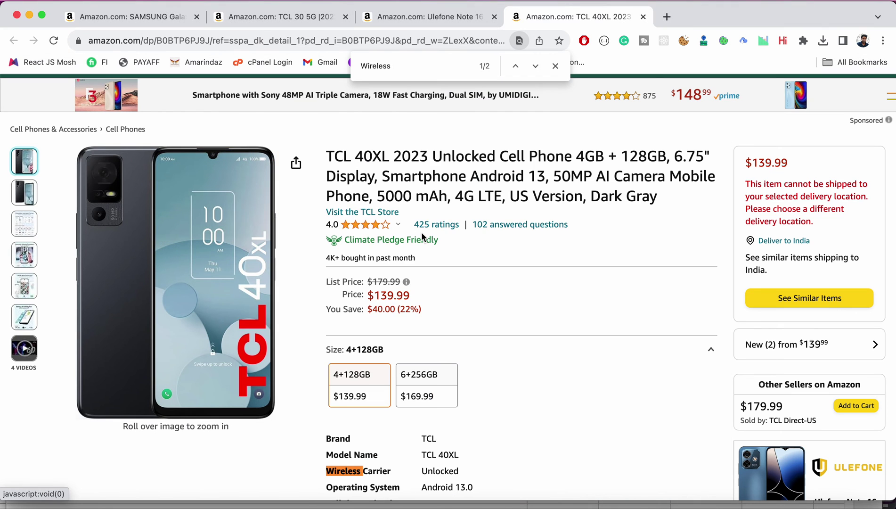
Compare cell O5's price text with Amazon's $179.99 list, $139.99 price and $40.00 saving
{"action": "key", "text": "super+Tab"}
{"action": "key", "text": "super+Tab"}
{"action": "key", "text": "super+Tab"}
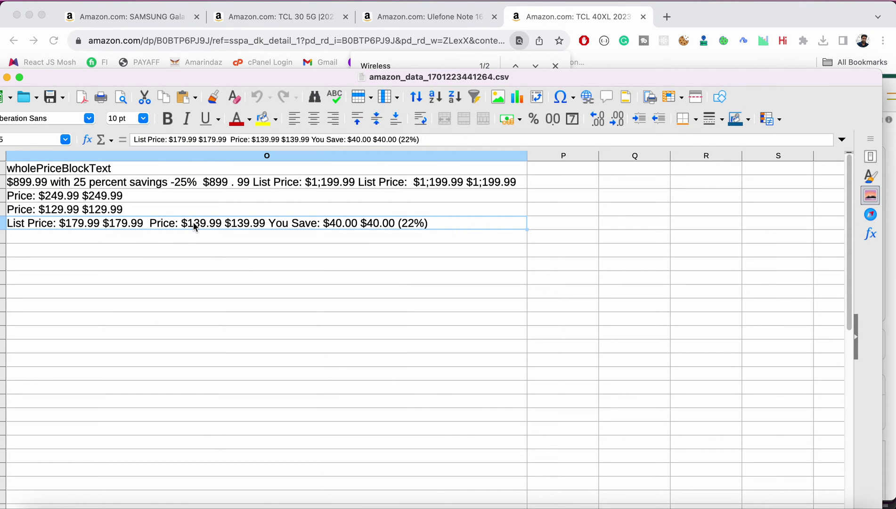
{"action": "key", "text": "super+Tab"}
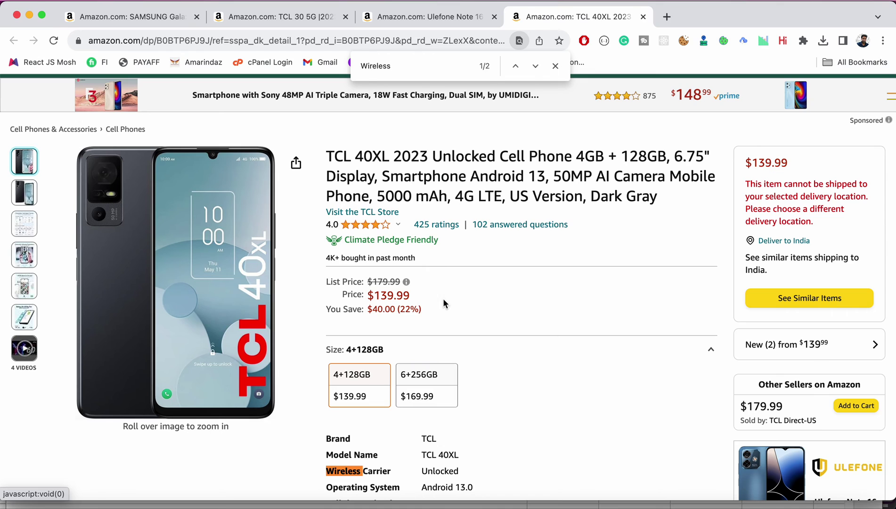
{"action": "key", "text": "super+Tab"}
{"action": "key", "text": "super+Tab"}
{"action": "key", "text": "super+Tab"}
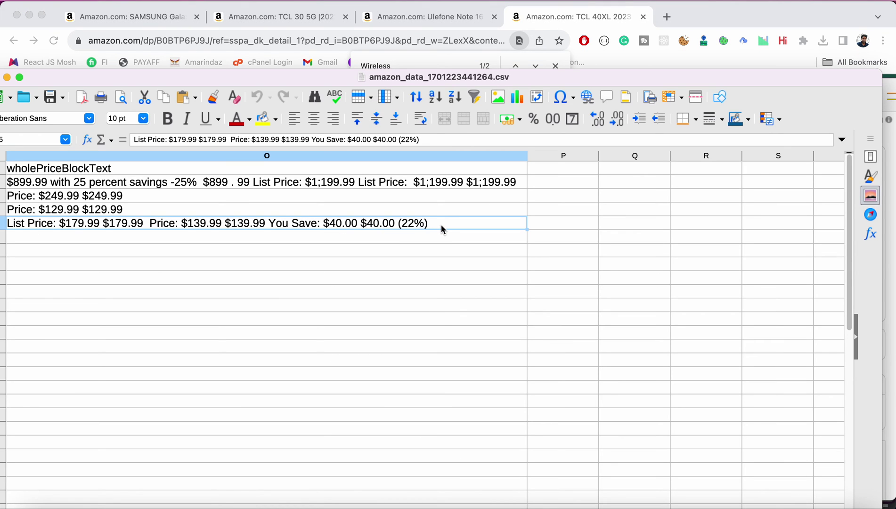